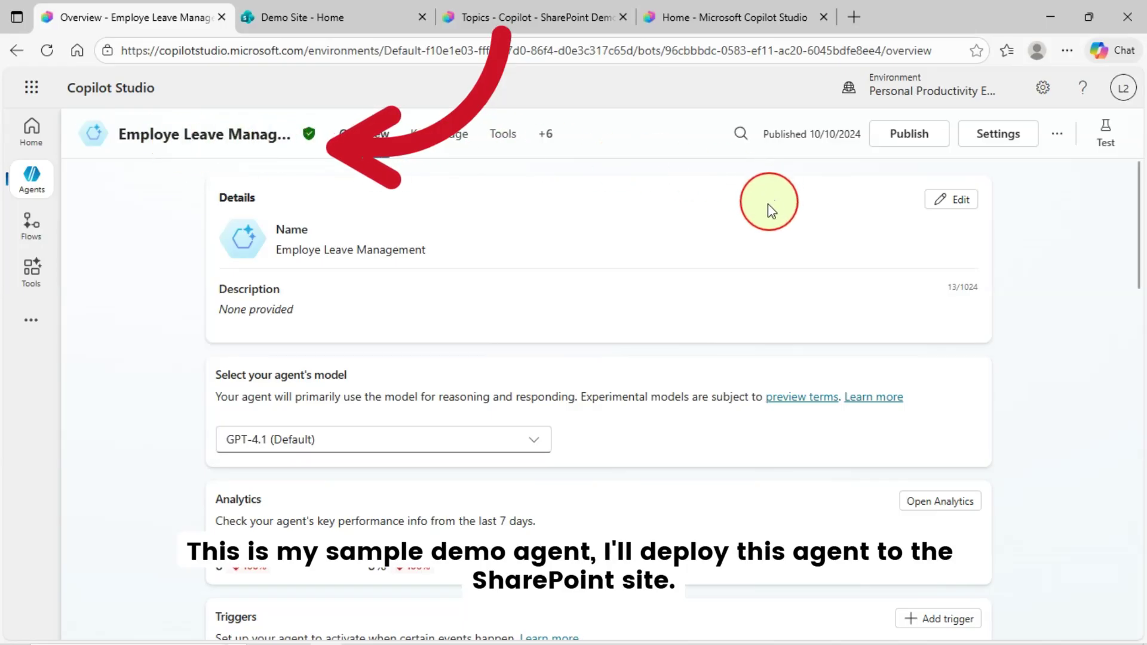
- Open the channels of the Employe Leave Management agent and look through the available deployment channels
click(554, 137)
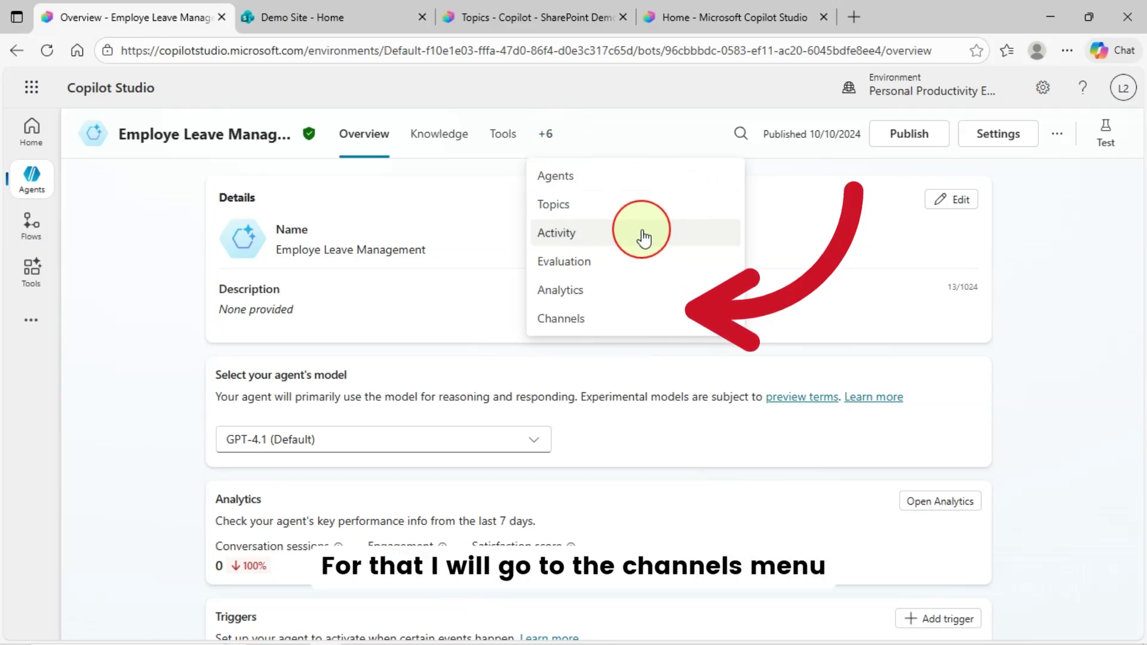
click(627, 319)
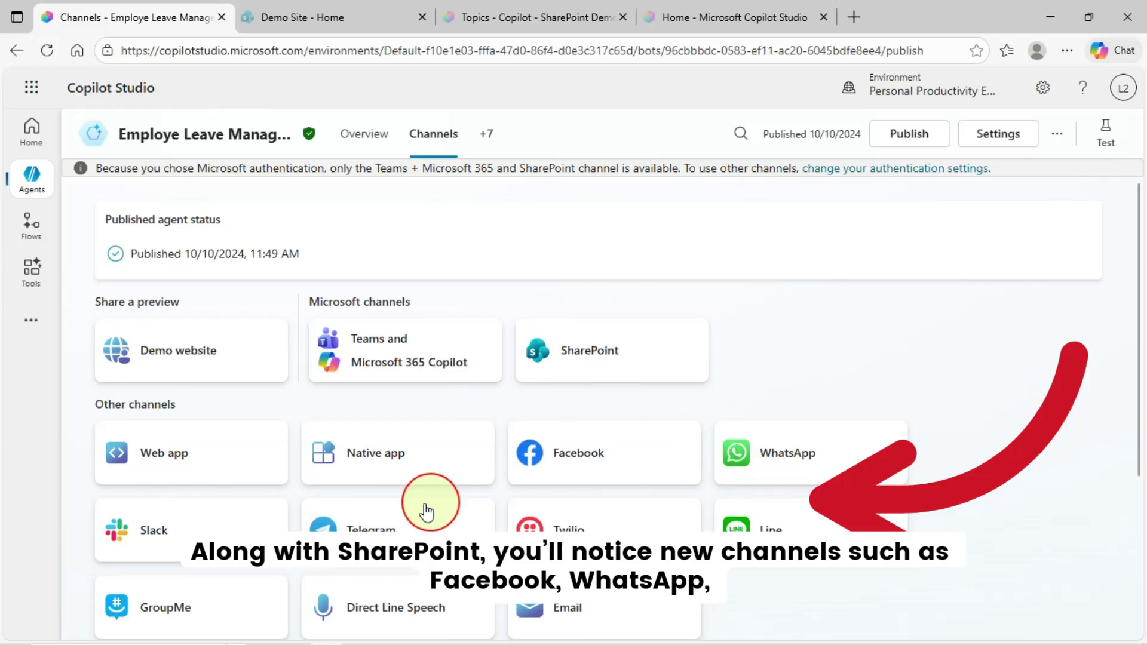
scroll(236, 514, down, 2)
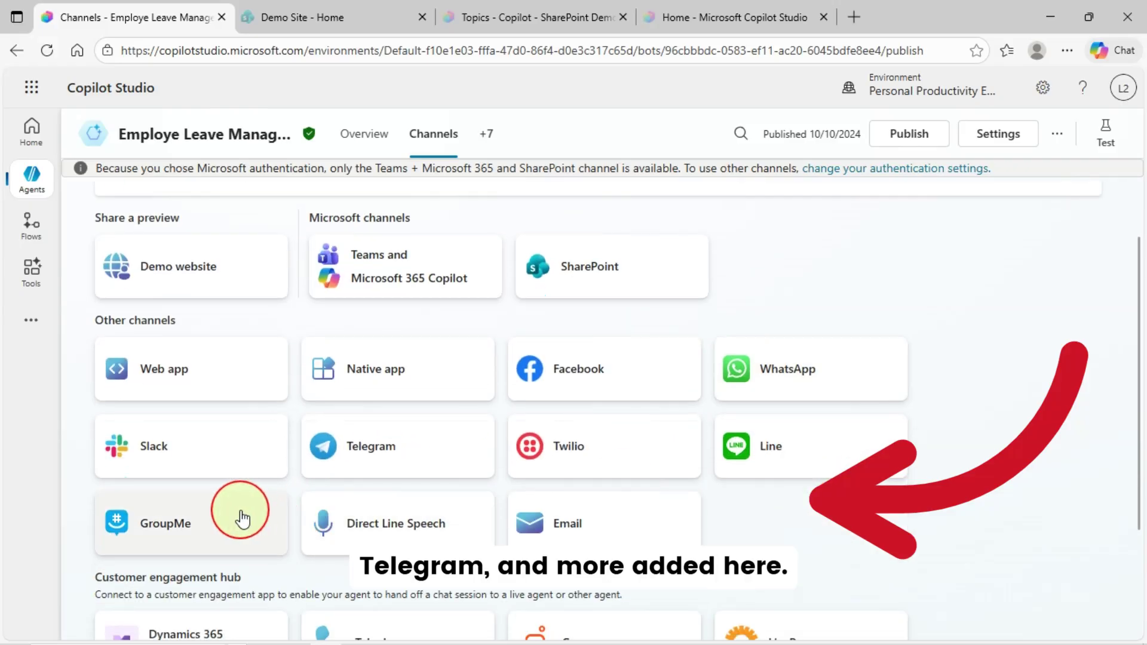
scroll(726, 421, down, 3)
scroll(815, 427, up, 5)
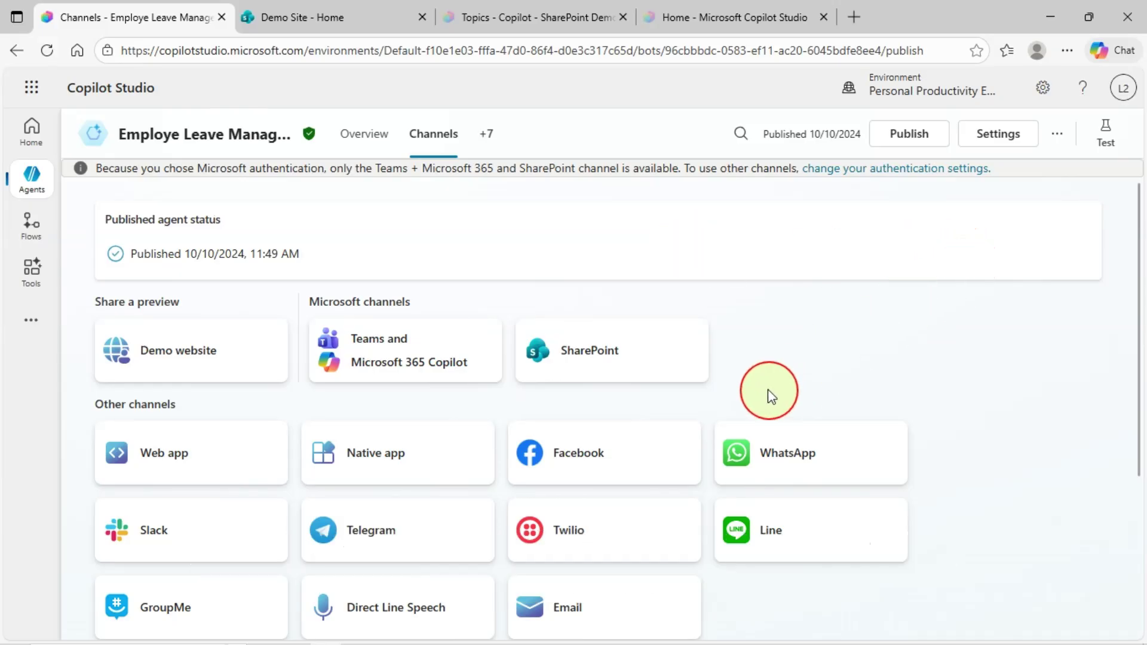
- Deploy the Employe Leave Management agent to the Demo Site through the SharePoint channel
click(617, 363)
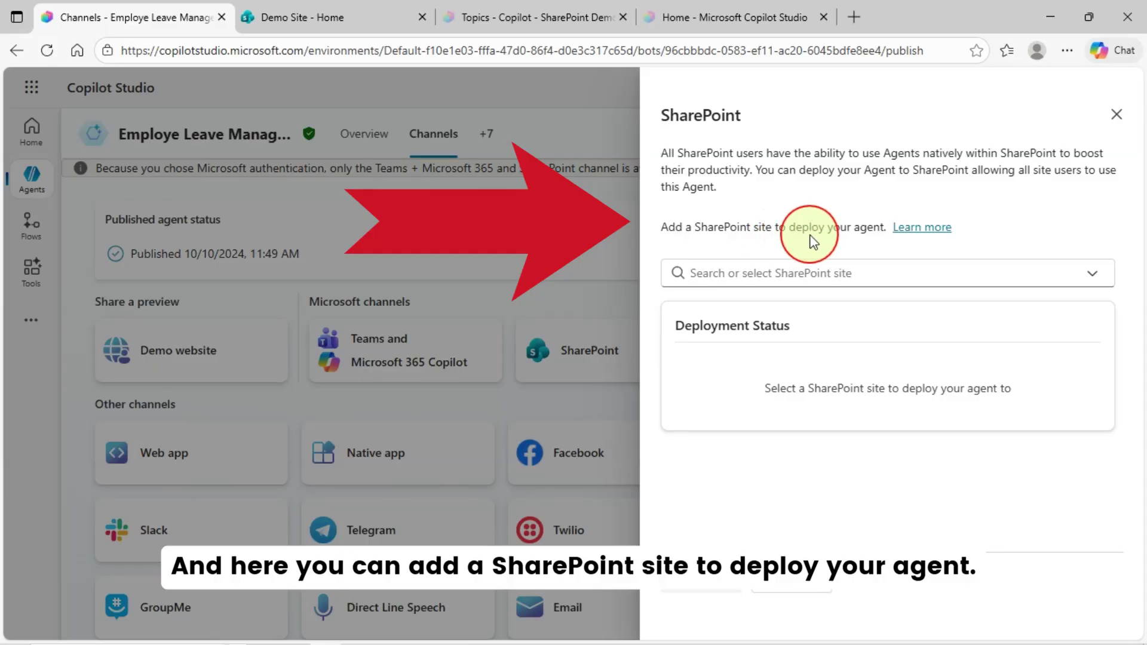
click(1090, 276)
scroll(866, 371, down, 10)
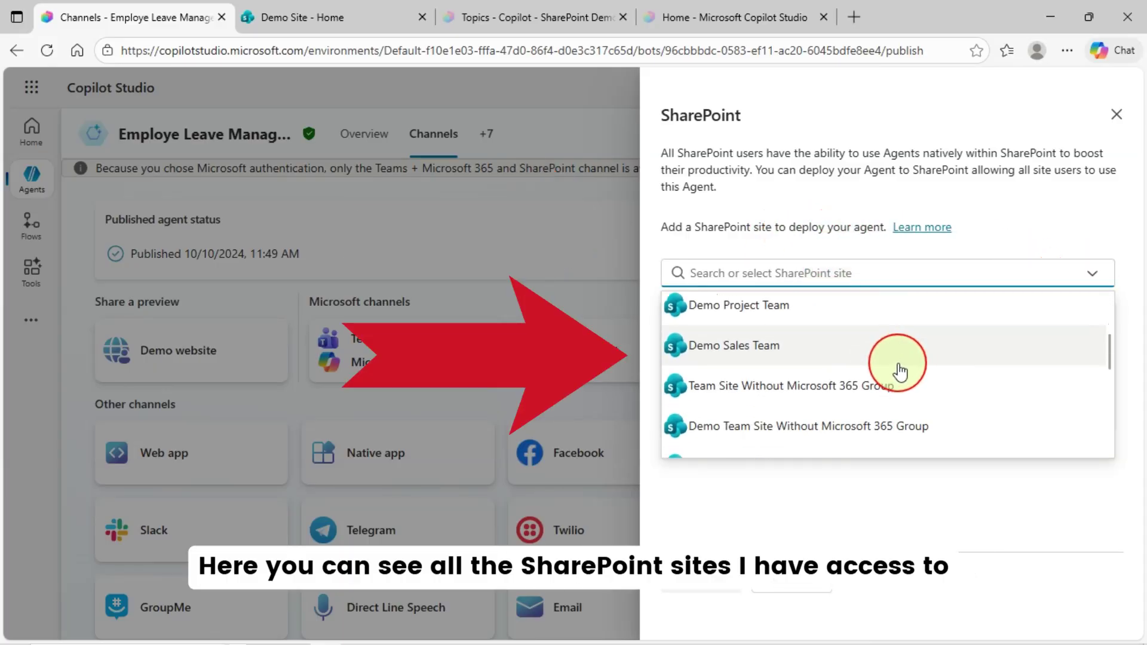
scroll(899, 371, up, 10)
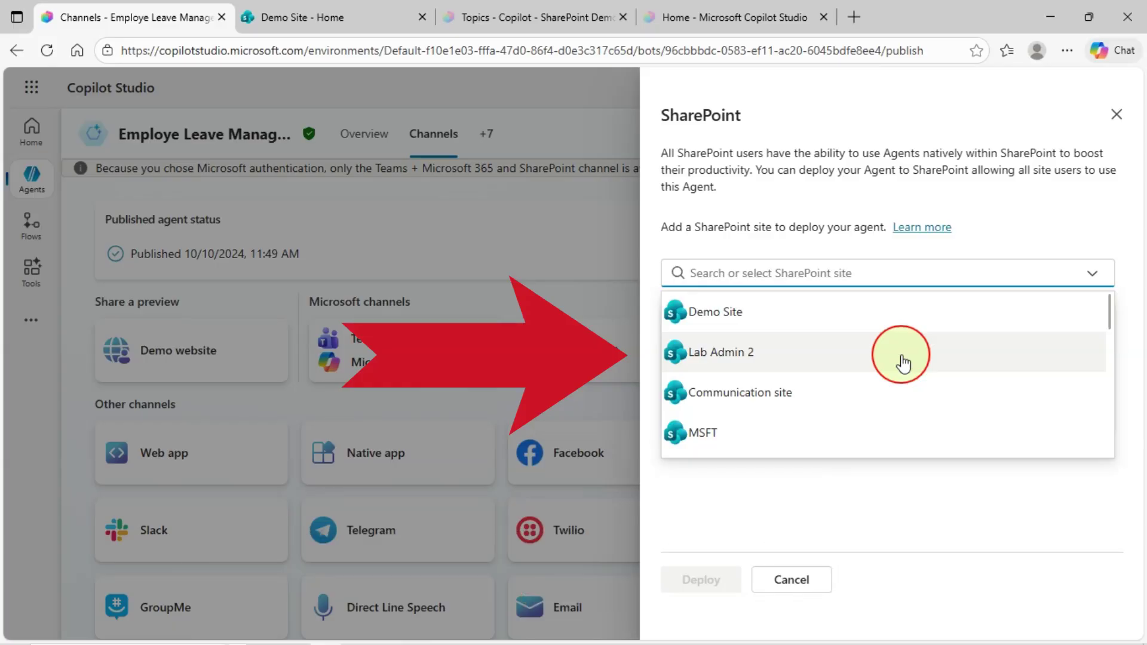
click(734, 325)
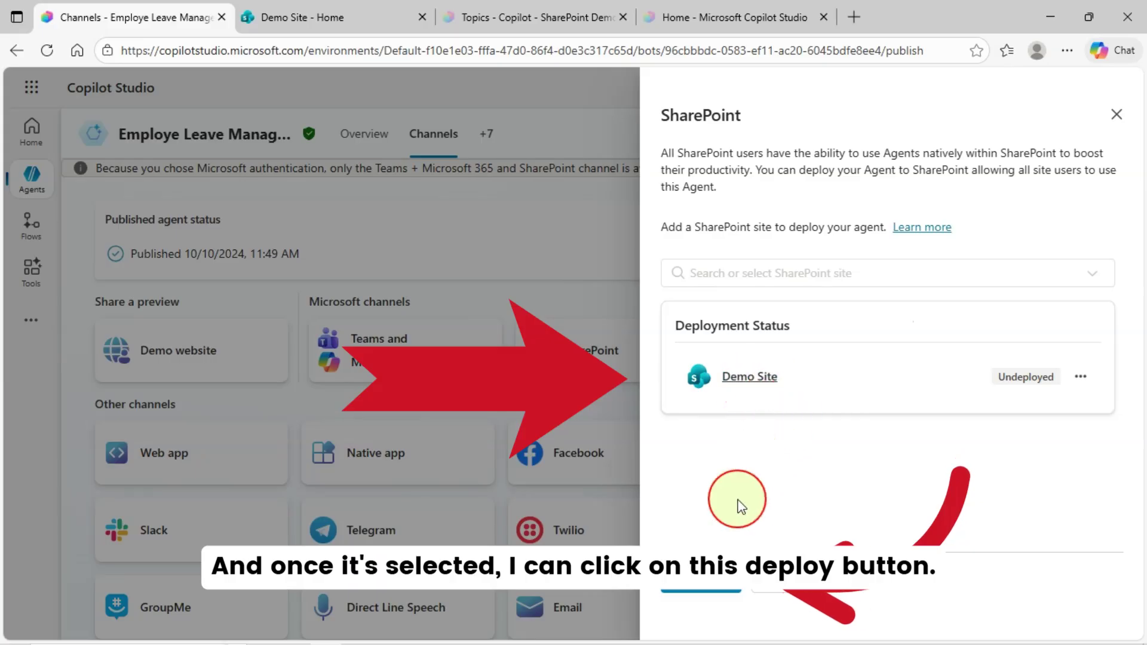
click(701, 579)
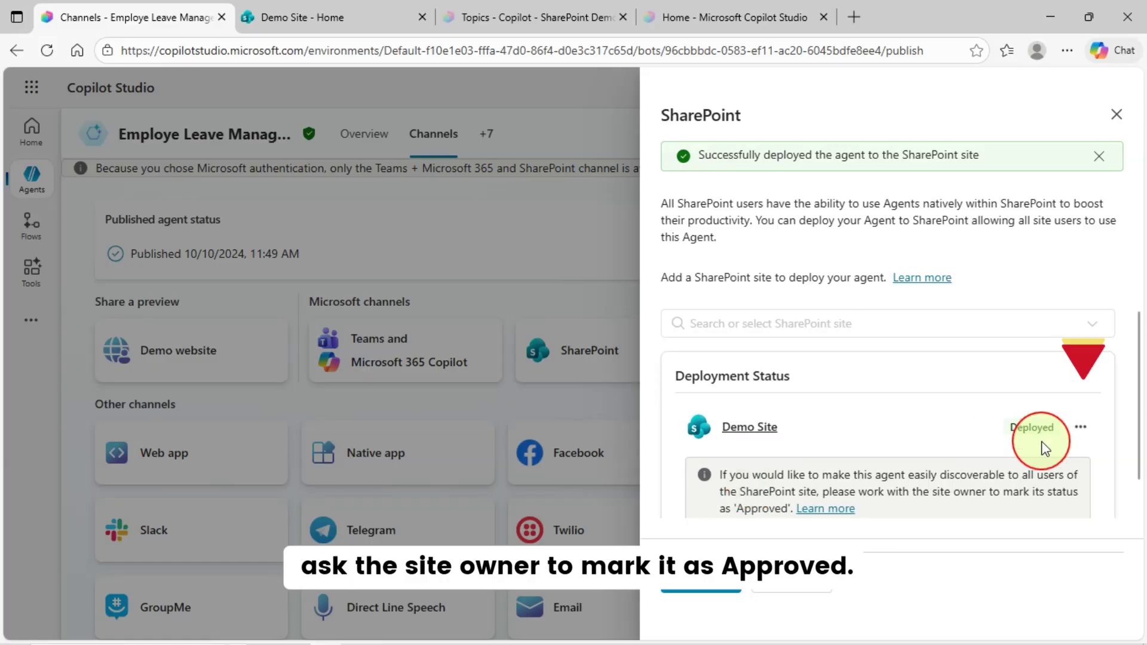
- Go to the Demo Site from its deployment entry and open the Employe Leave Management agent listed under the home page's Activity
click(1084, 428)
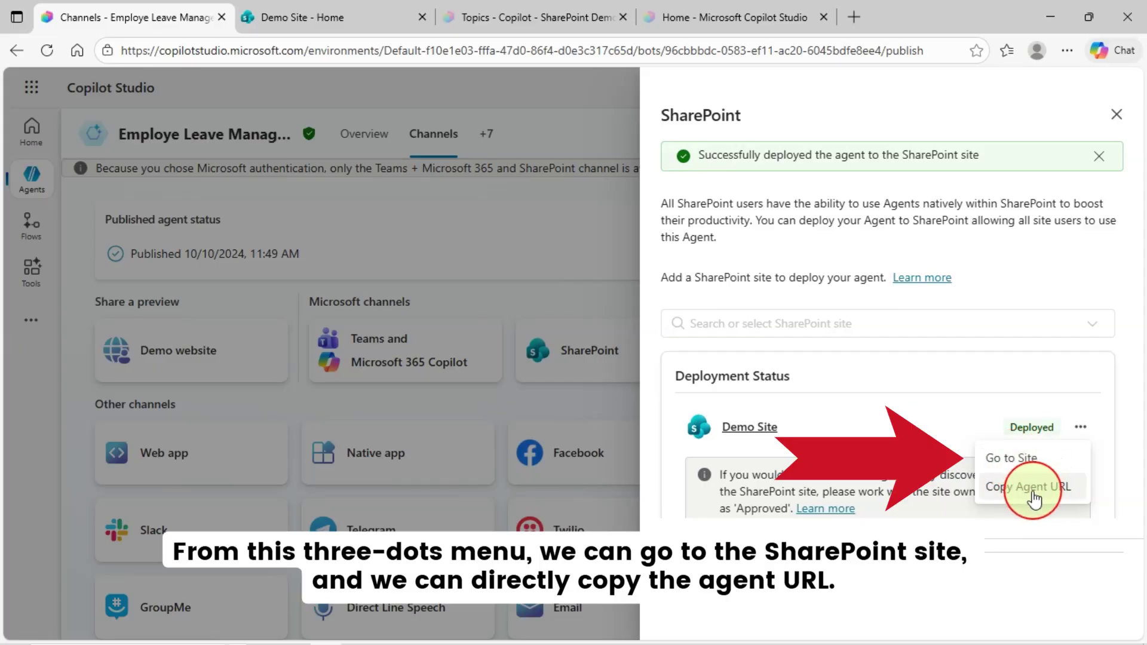
click(1010, 462)
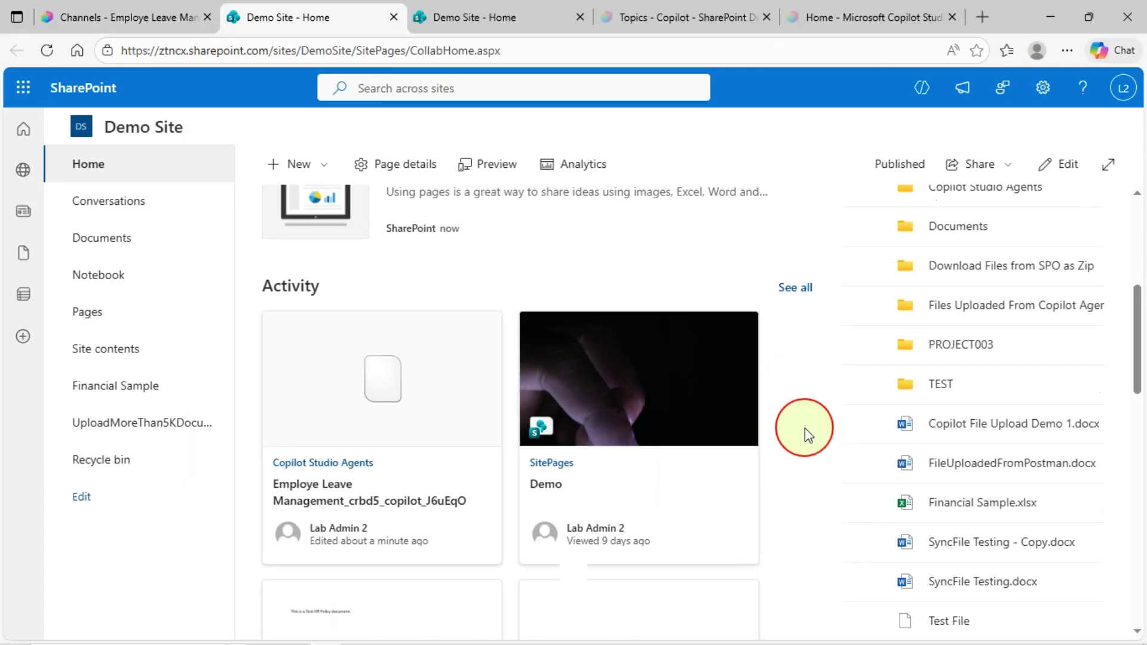
scroll(417, 418, down, 3)
scroll(418, 376, up, 1)
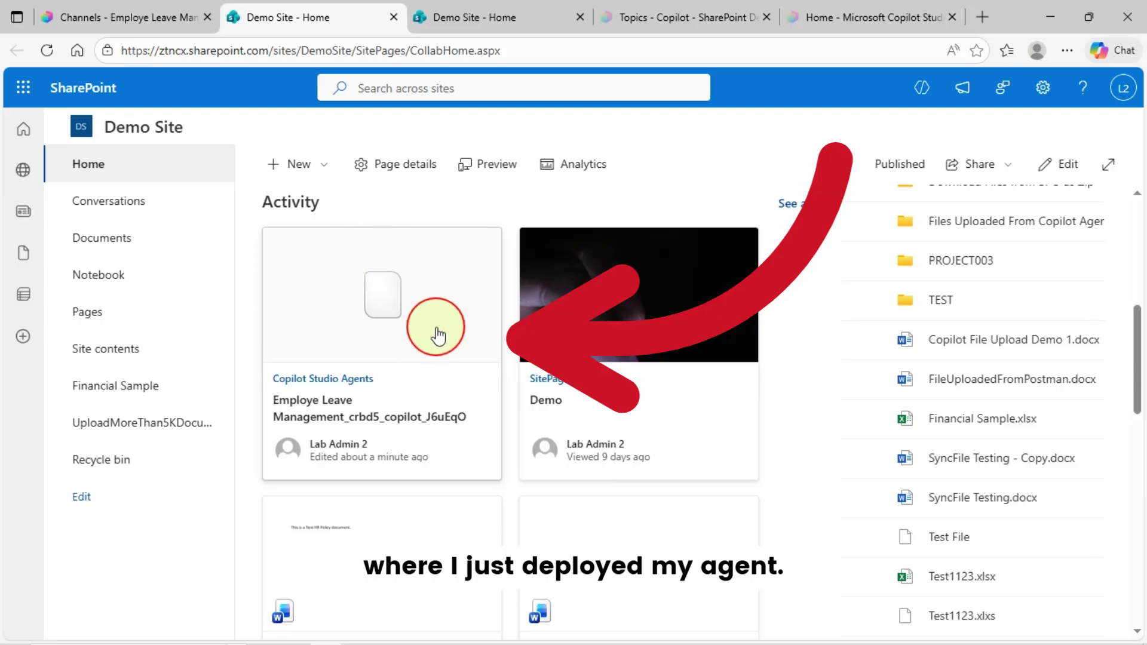
scroll(469, 321, up, 2)
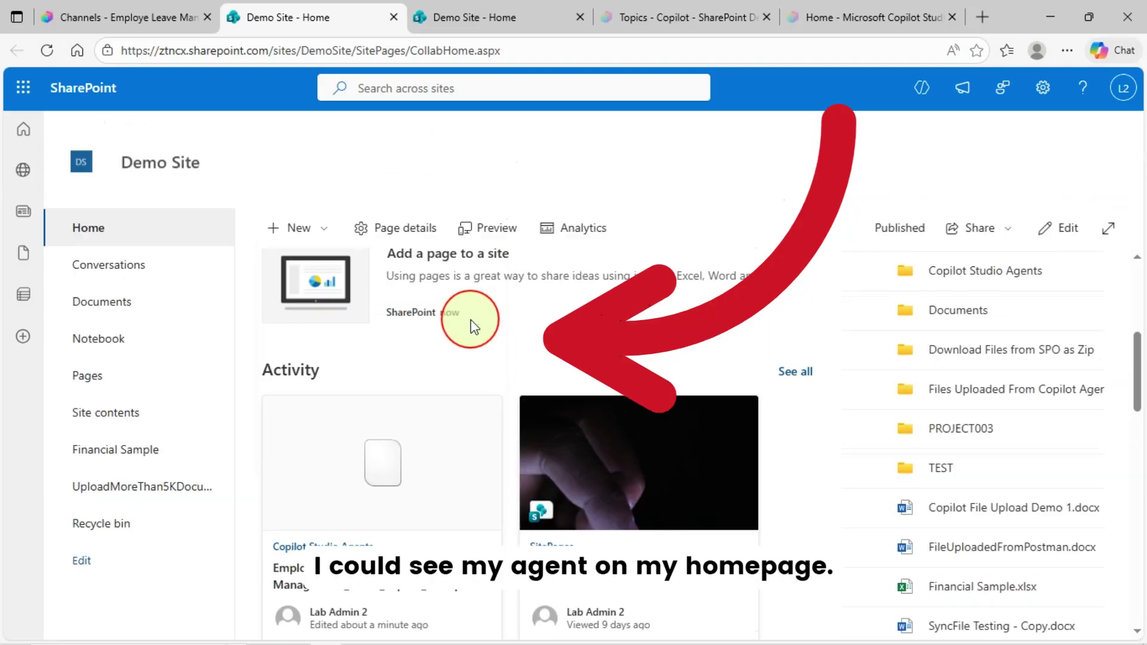
scroll(470, 321, down, 3)
click(395, 306)
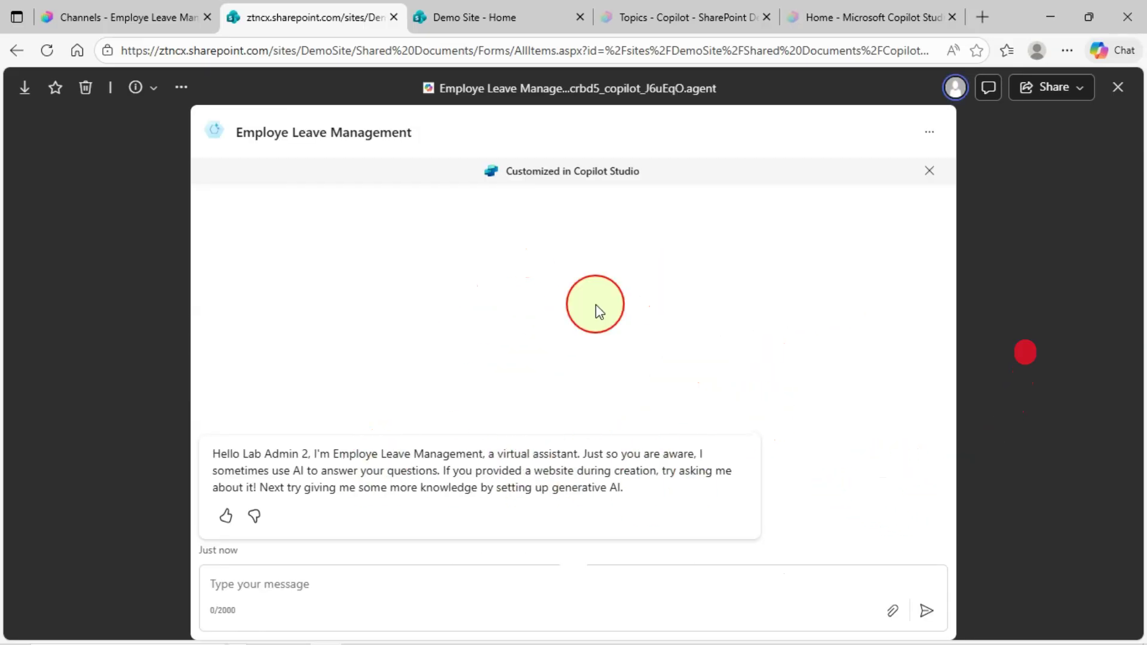
- Test the deployed agent by sending it the message "Hi"
click(295, 579)
text(Hi)
key(Return)
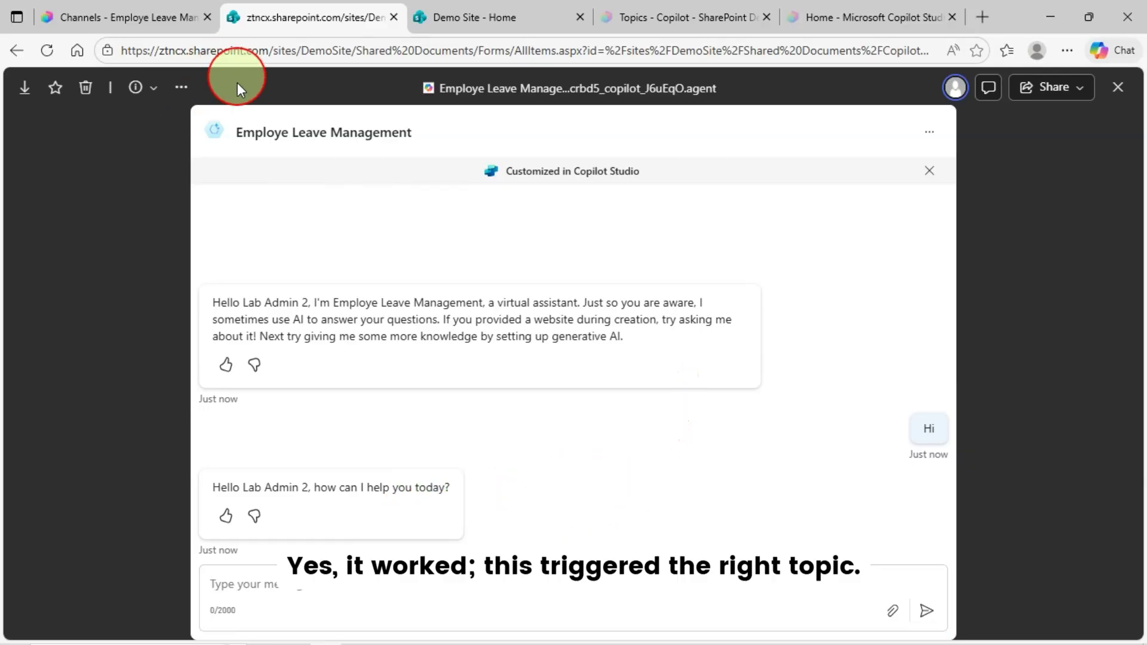
- Set the Employe Leave Management agent as an approved agent for the site
click(932, 138)
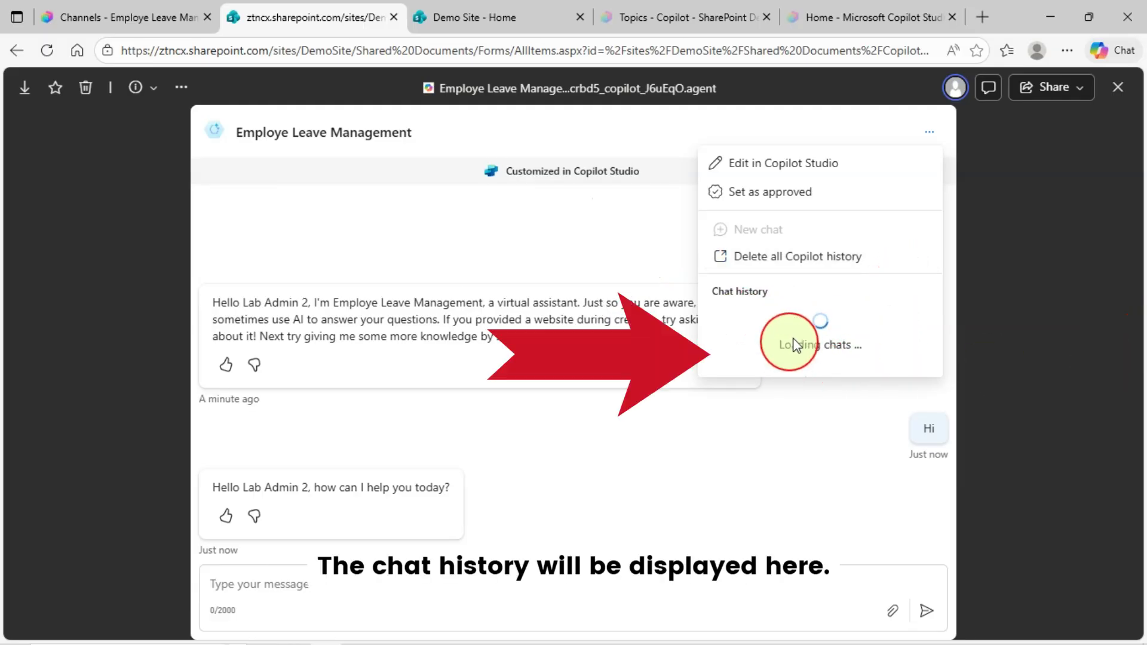
click(786, 209)
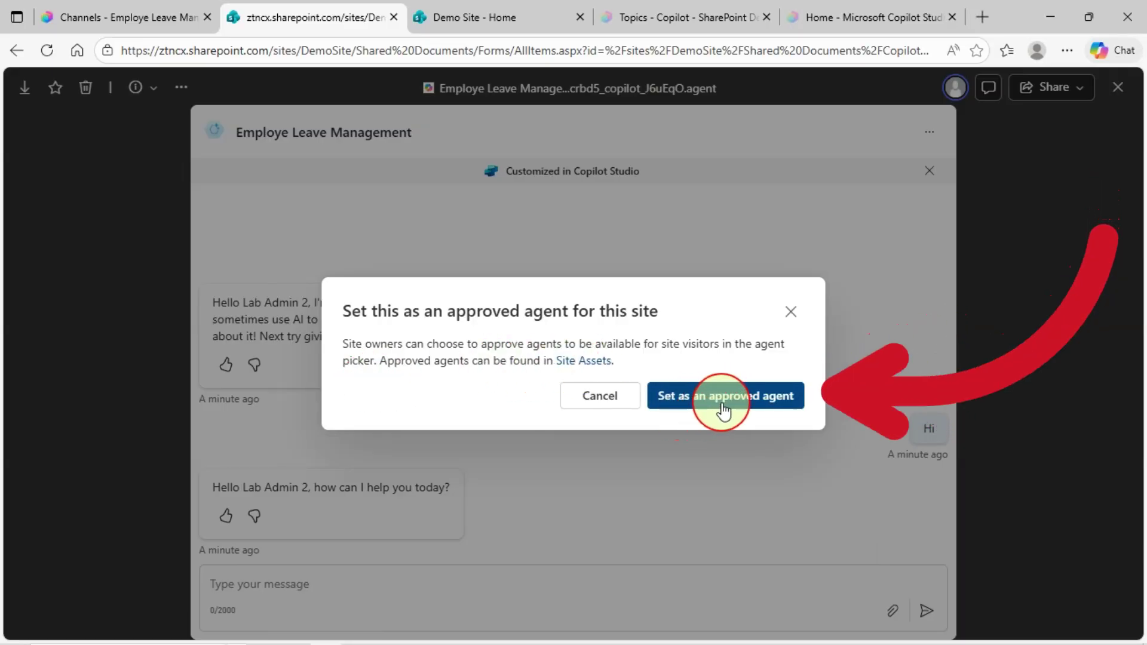
click(714, 399)
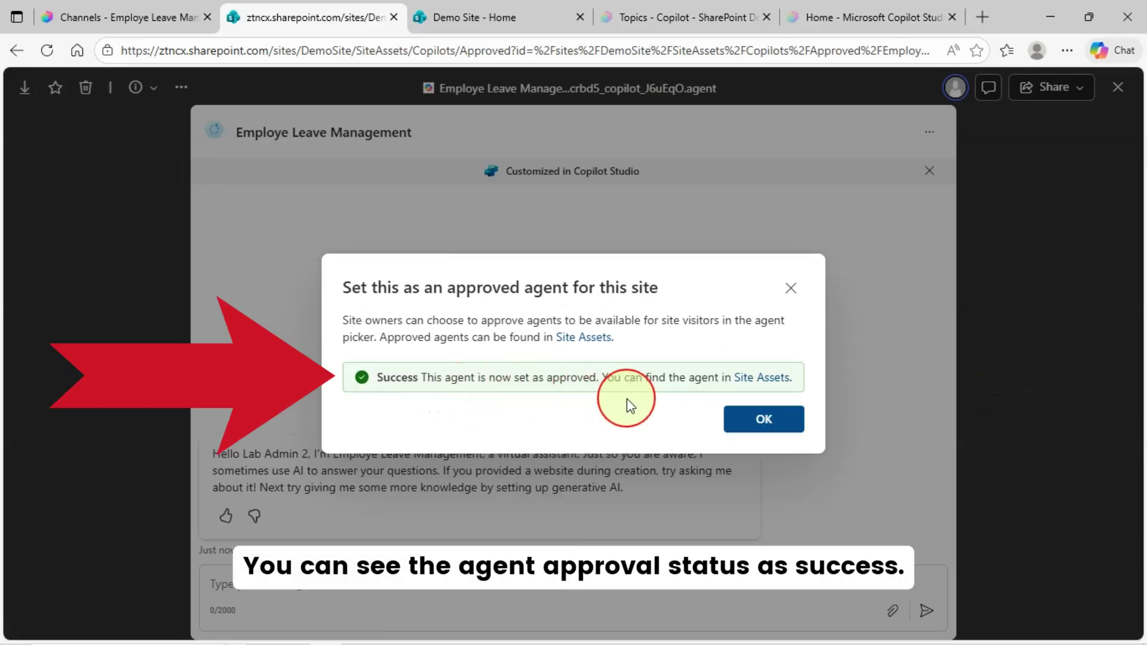
- Open the Approved agents folder in Site Assets, view the agent file's available actions, and open the Employe Leave Management agent
click(770, 378)
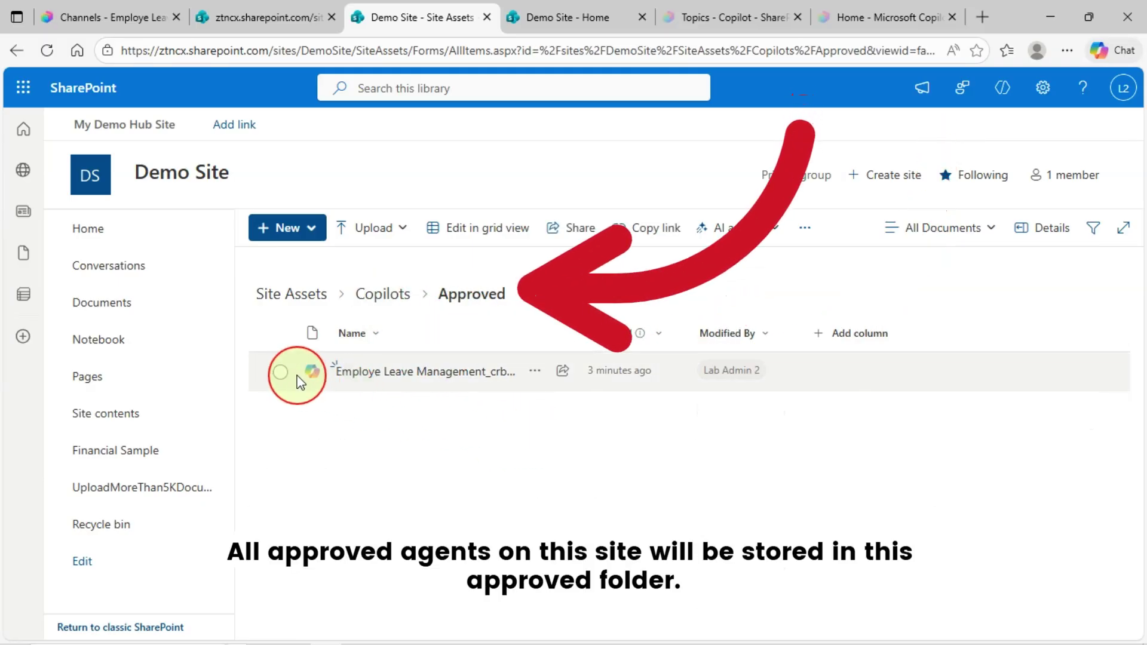
click(280, 373)
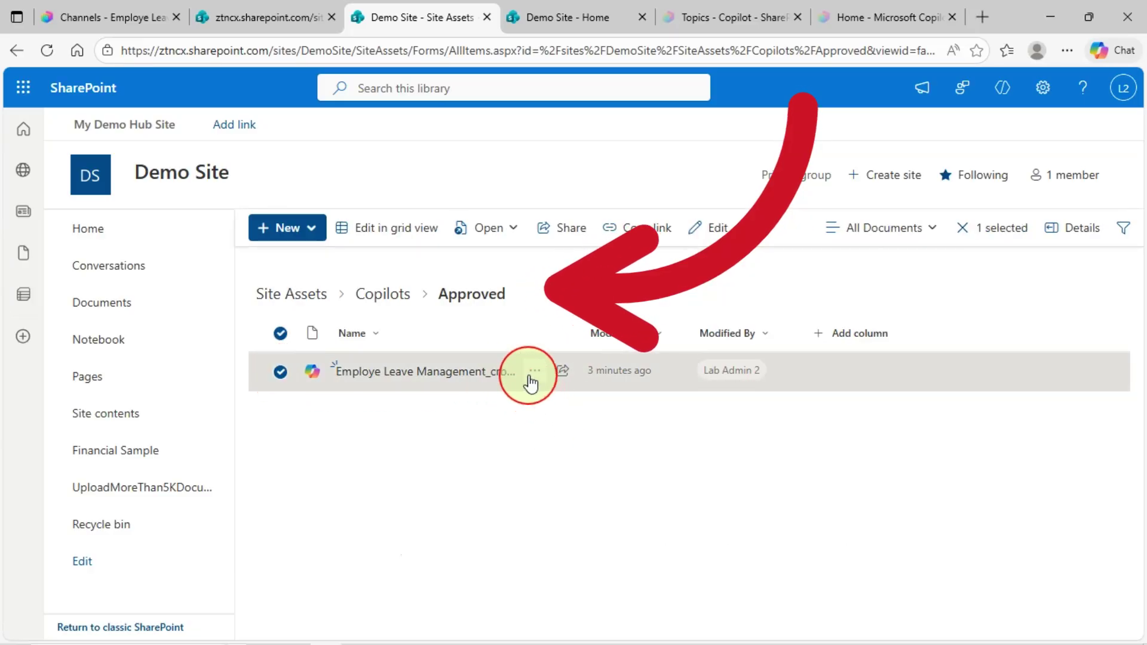
click(531, 380)
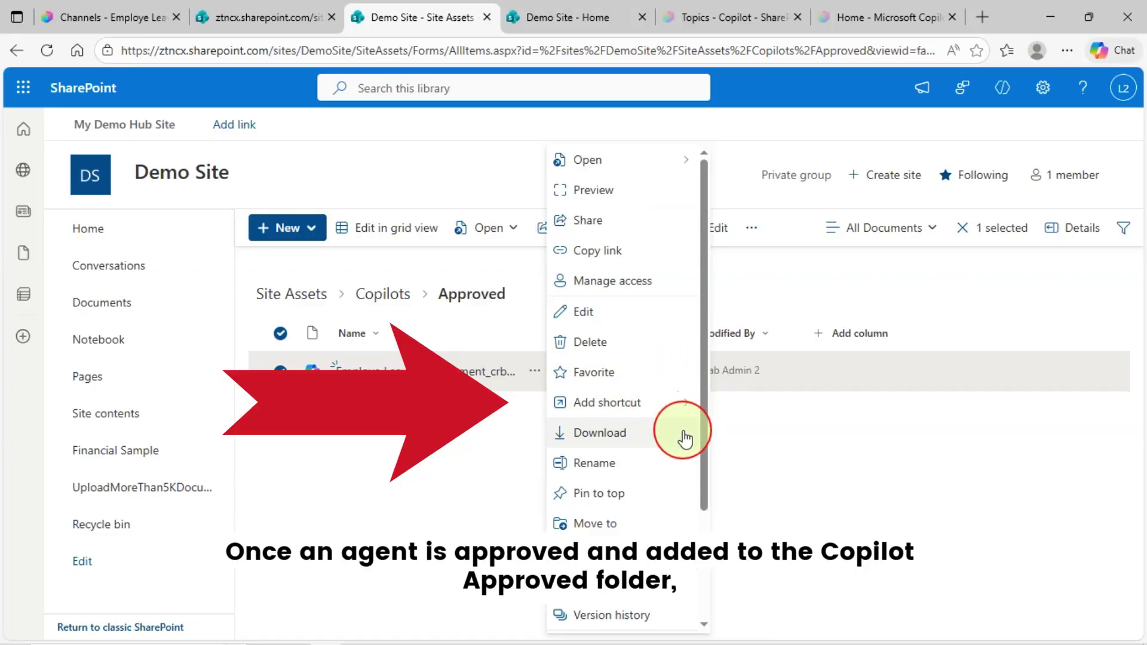
click(341, 482)
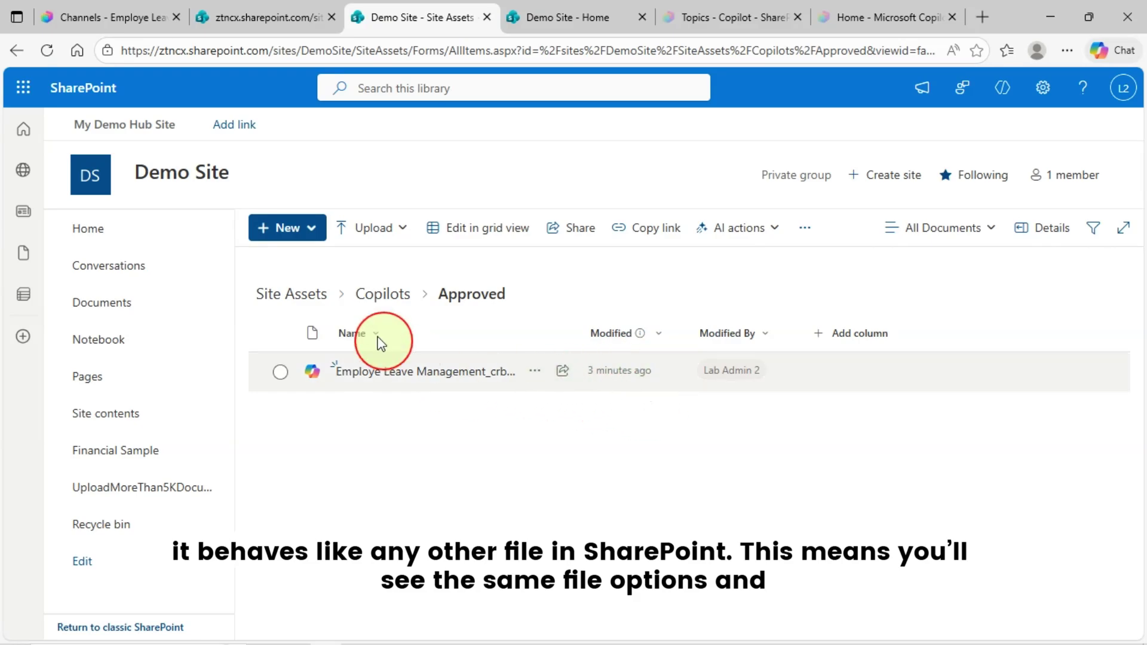
mouse_move(536, 387)
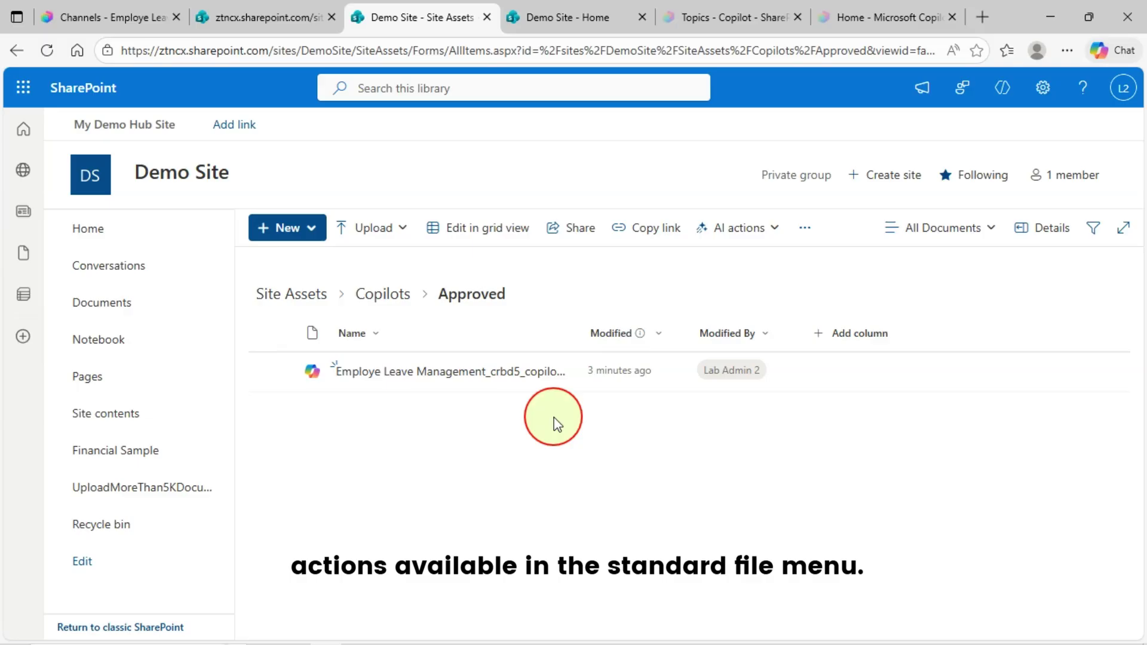
click(502, 371)
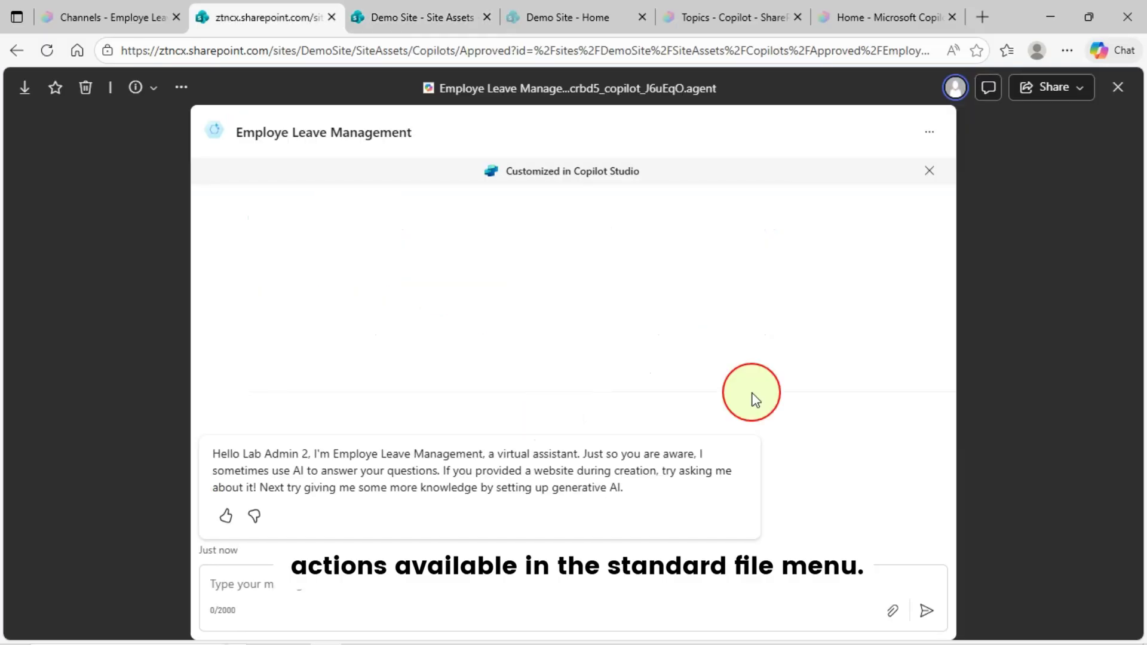
- Switch back to the Copilot Studio channels page and copy the agent URL of the Demo Site deployment
click(143, 24)
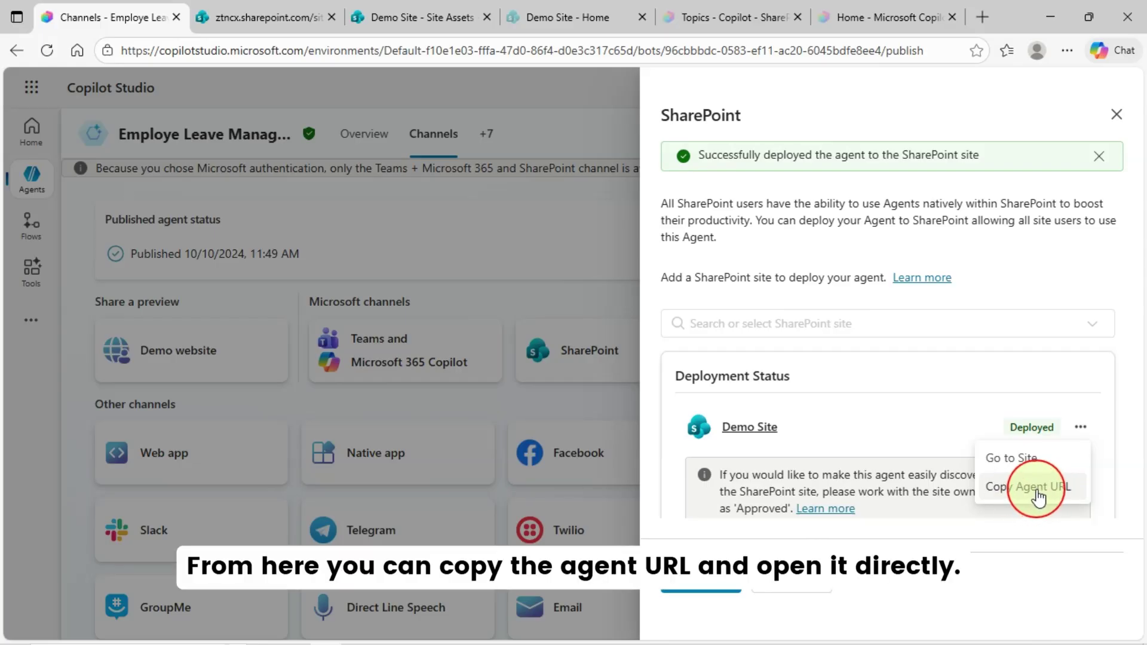
click(1039, 496)
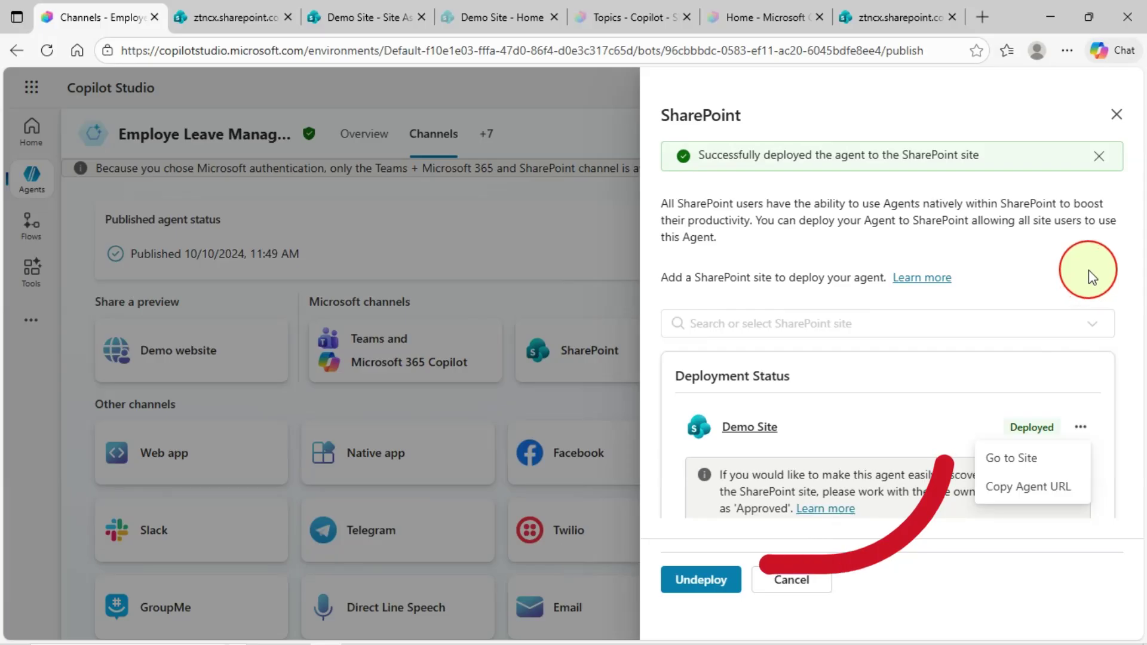
click(1110, 274)
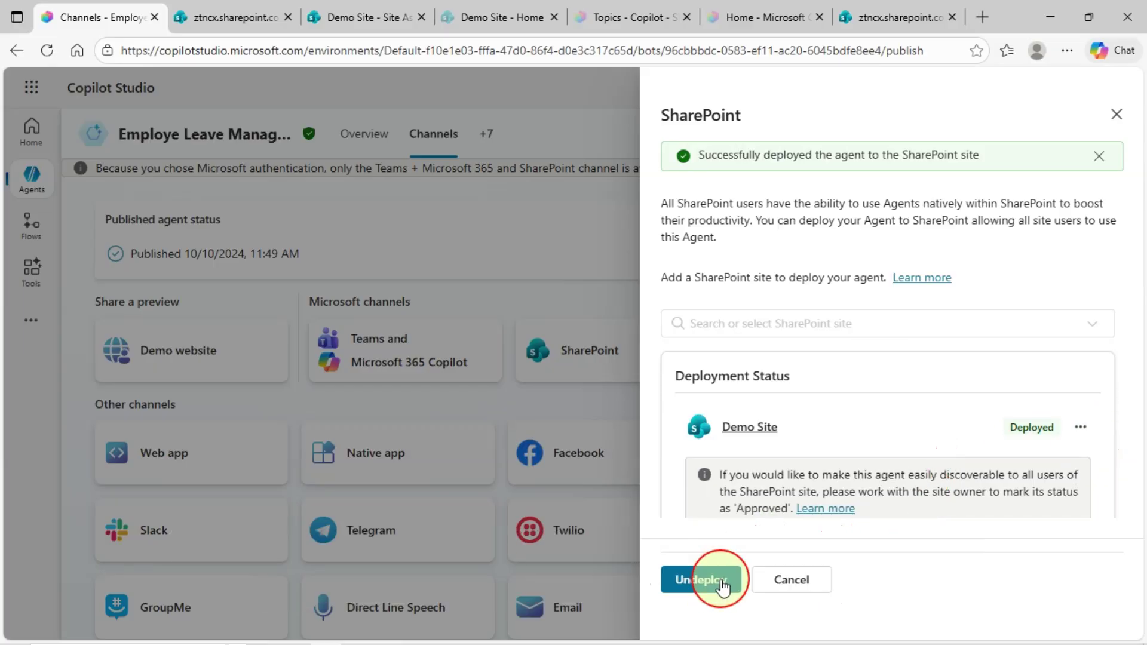
- Undeploy the Employe Leave Management agent from the Demo Site and check the site's Approved folder
click(721, 579)
click(712, 396)
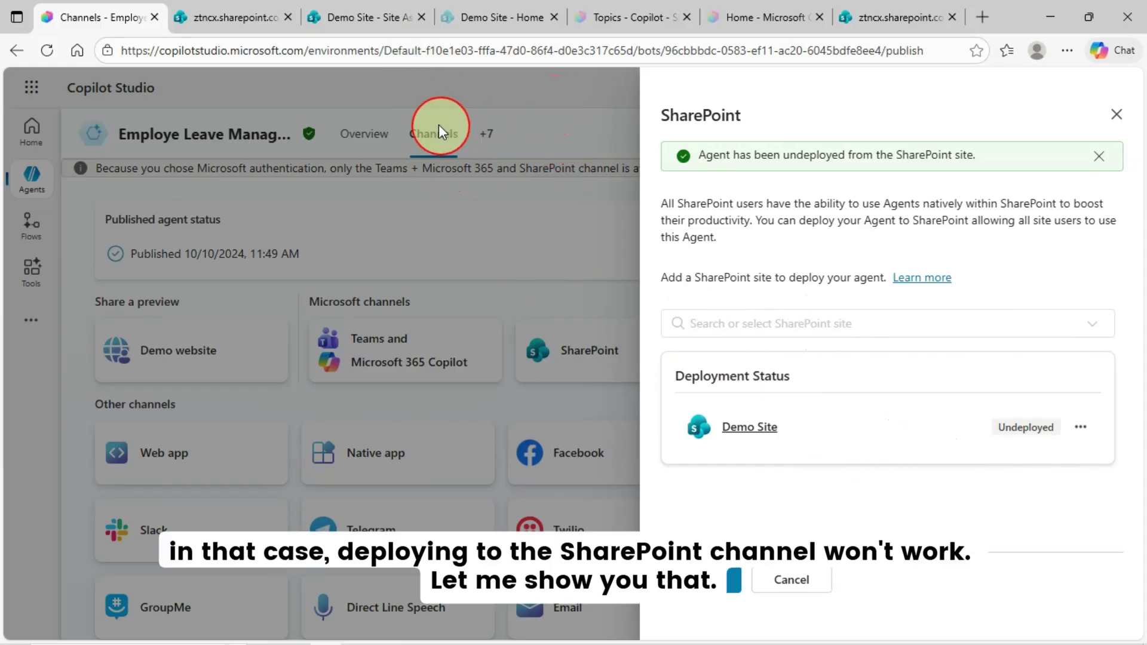
click(376, 19)
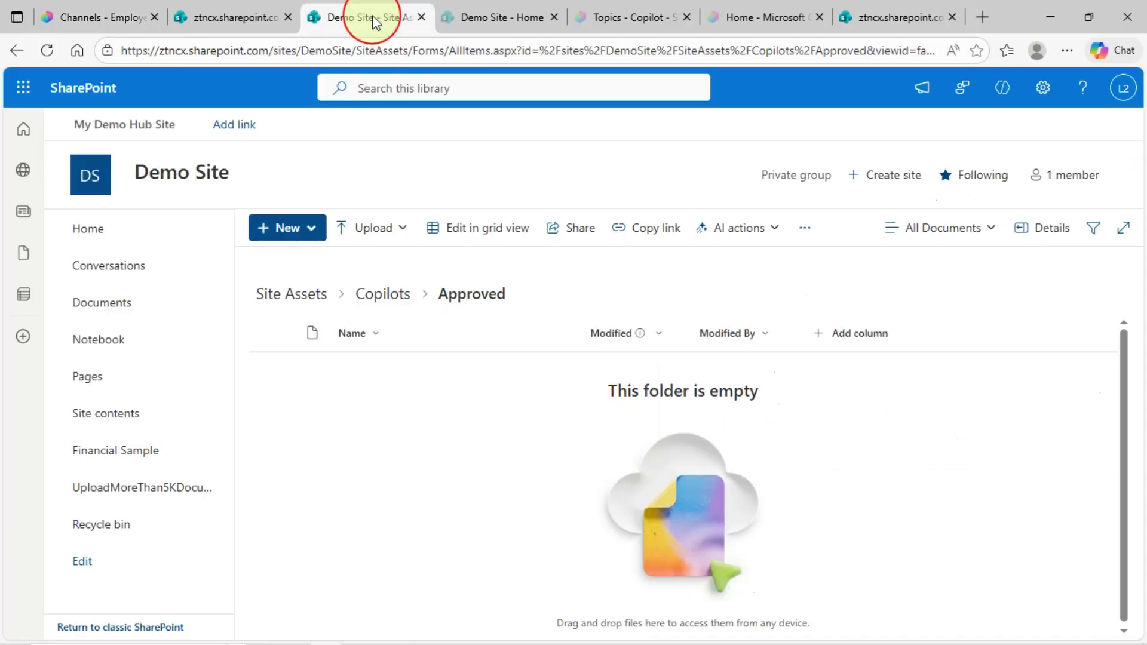
- Switch to the Copilot - SharePoint Demo agent in Copilot Studio and examine its authentication option in the security settings
click(639, 18)
click(1006, 142)
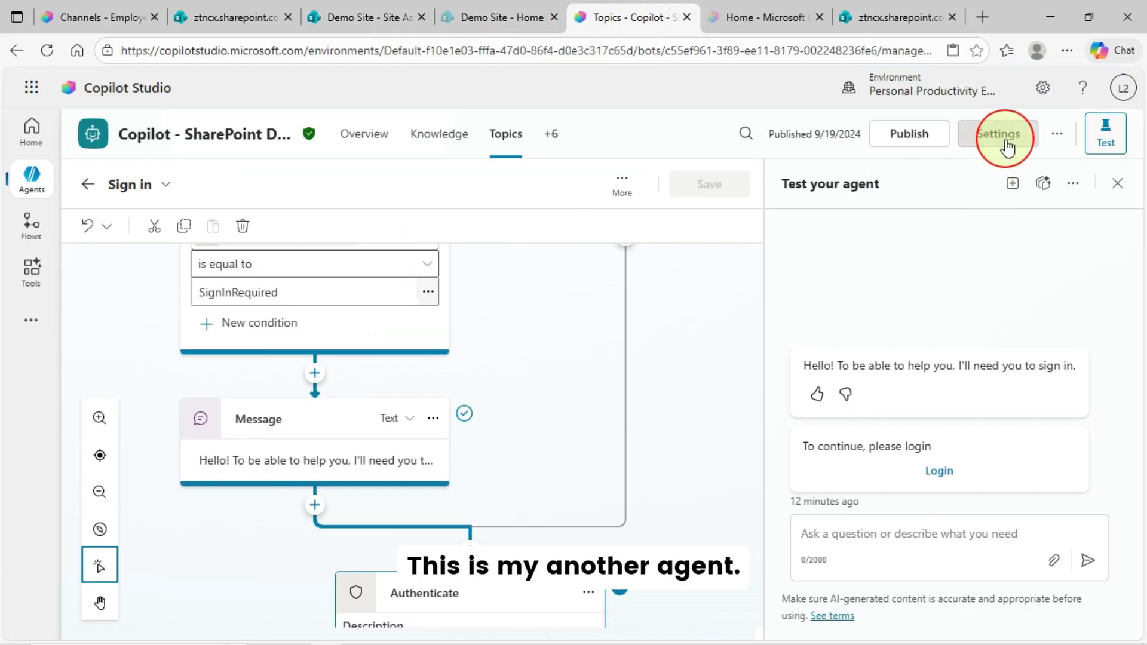
click(142, 257)
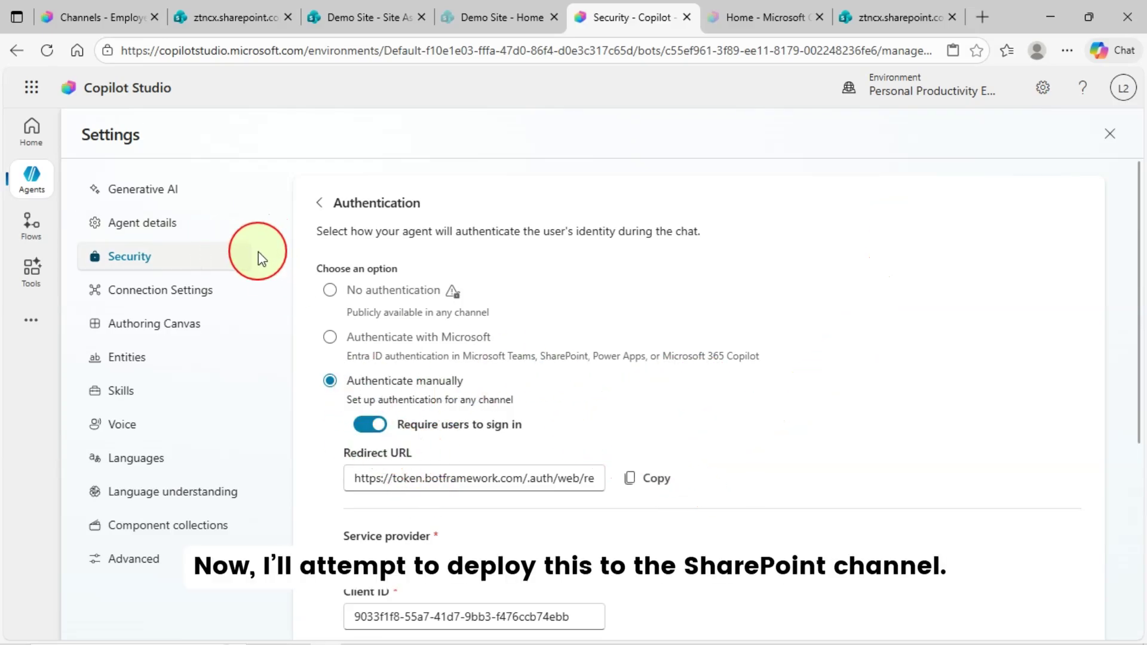
click(163, 197)
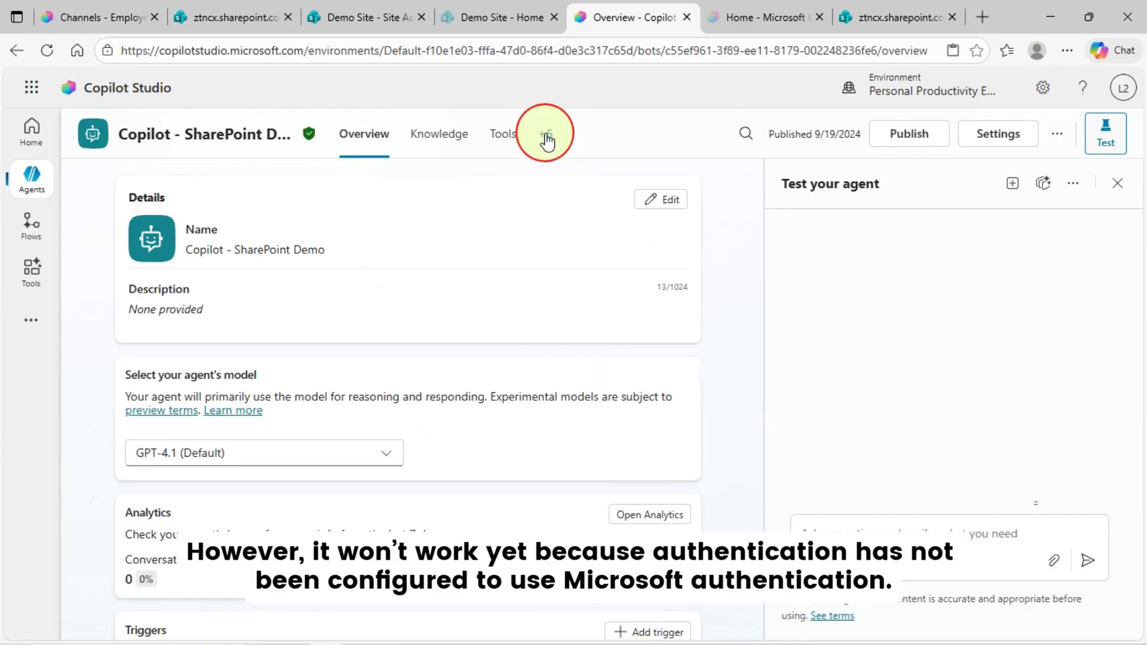
- Inspect the SharePoint channel of the Copilot - SharePoint Demo agent and return to the Employe Leave Management agent
click(545, 135)
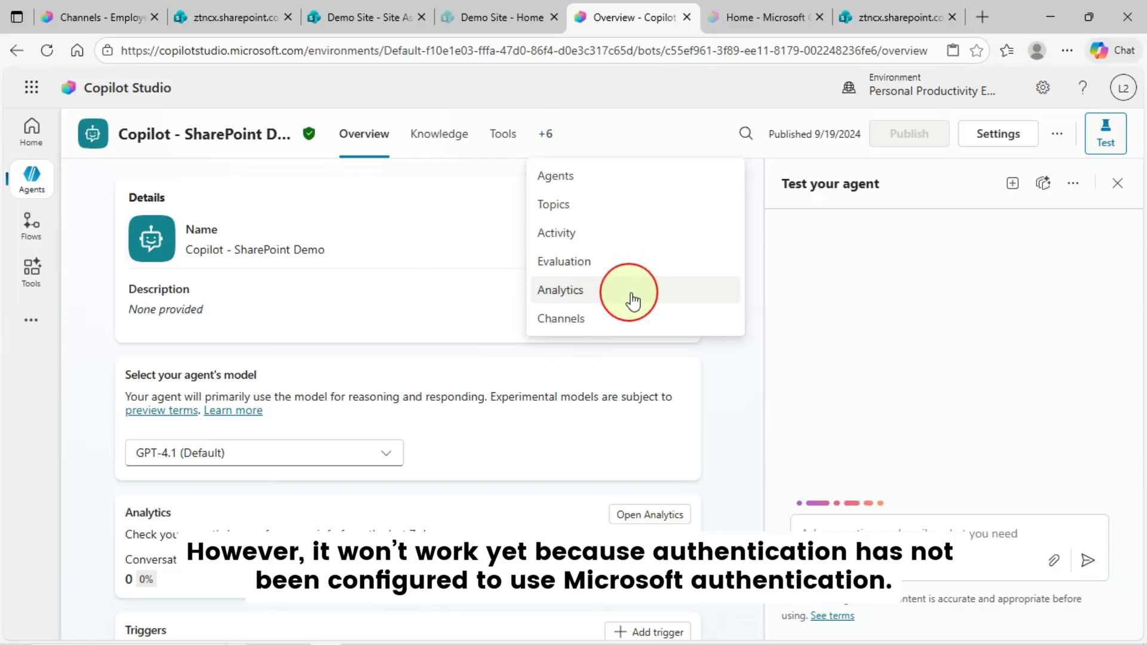
click(585, 327)
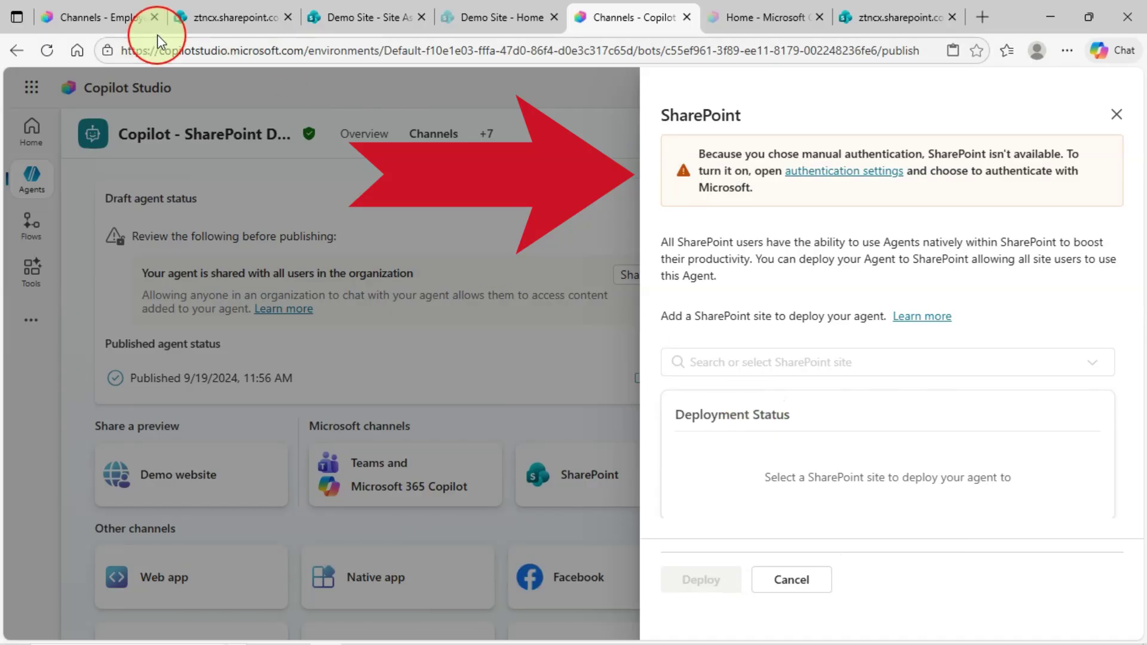
click(107, 18)
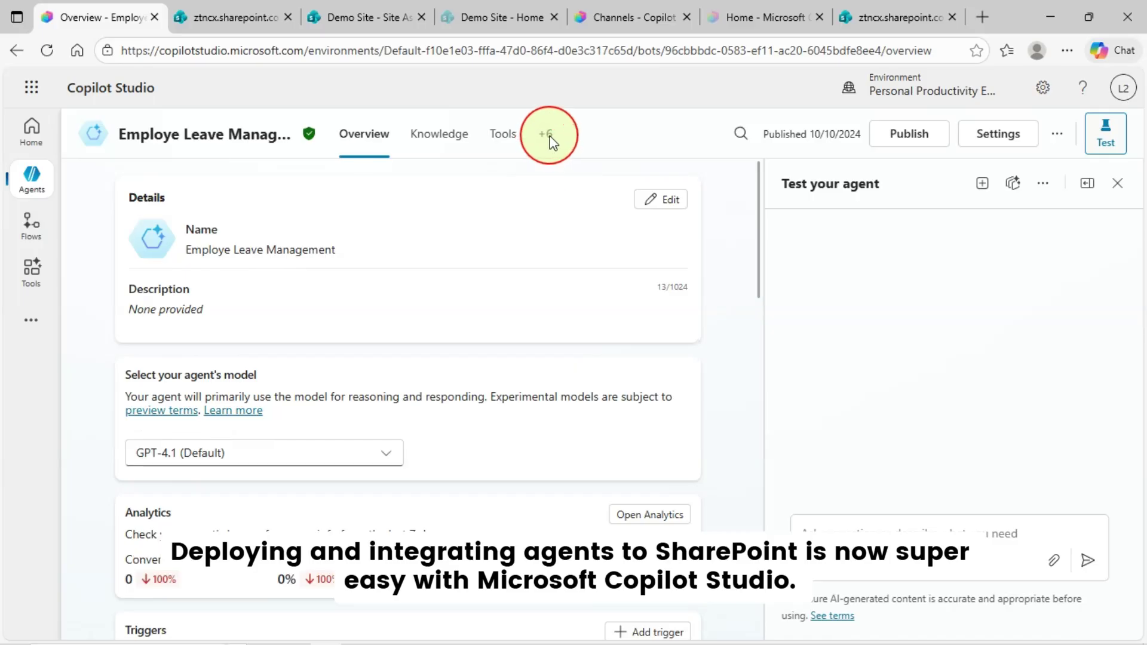
- Open the channels page of the Employe Leave Management agent and look through its available channels
click(549, 139)
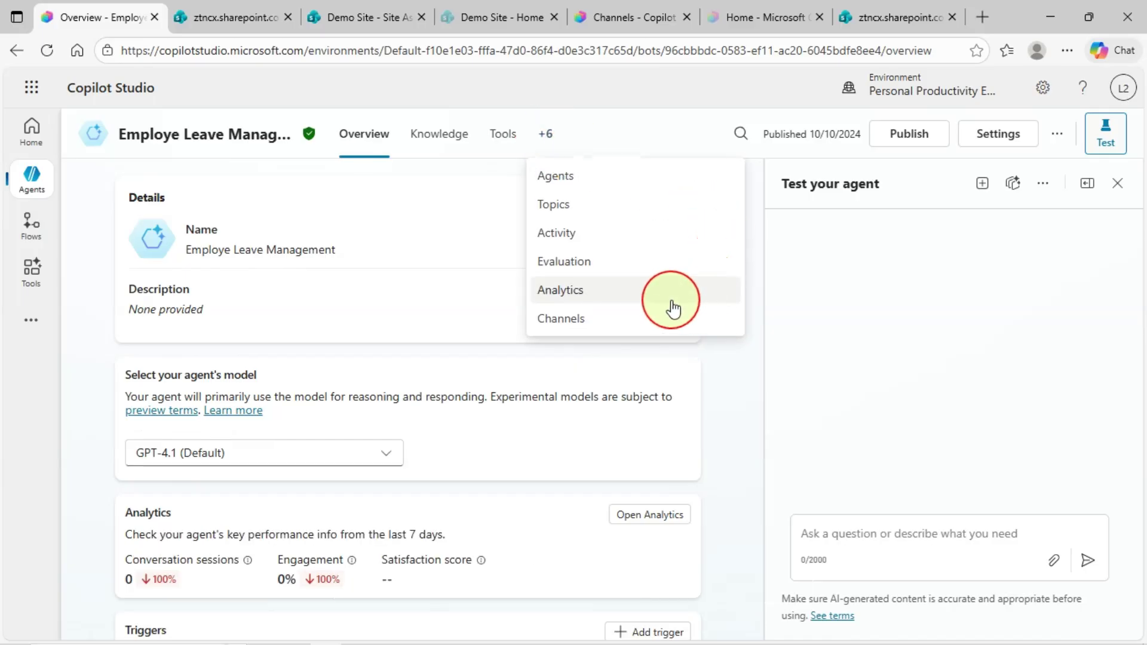
click(588, 319)
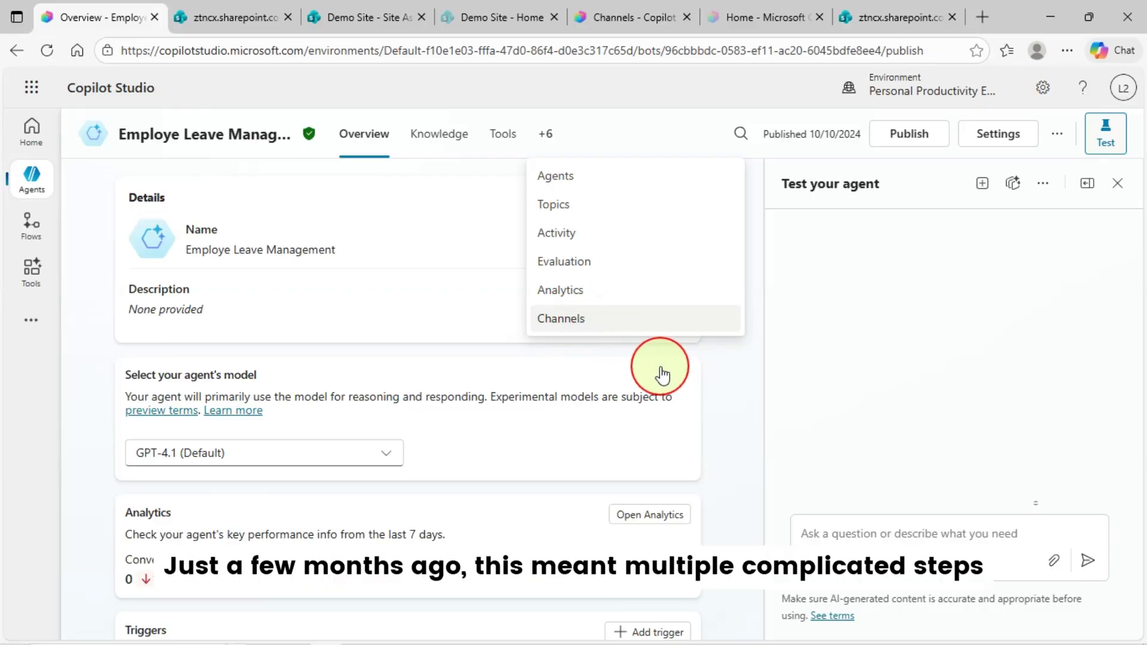
click(592, 333)
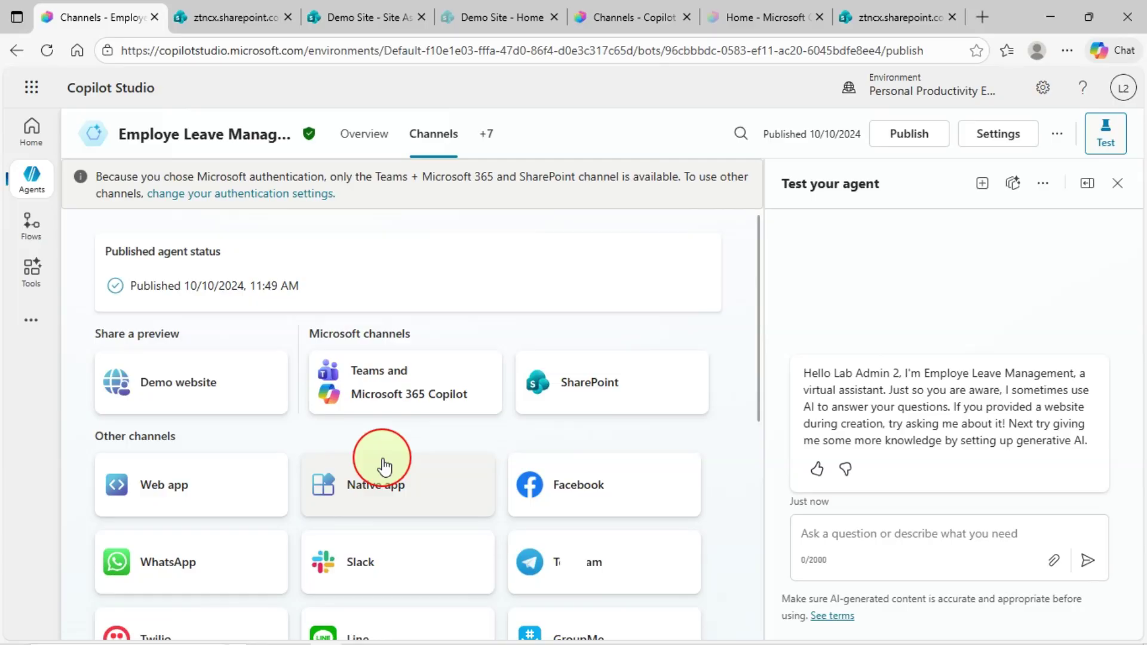
scroll(486, 455, down, 1)
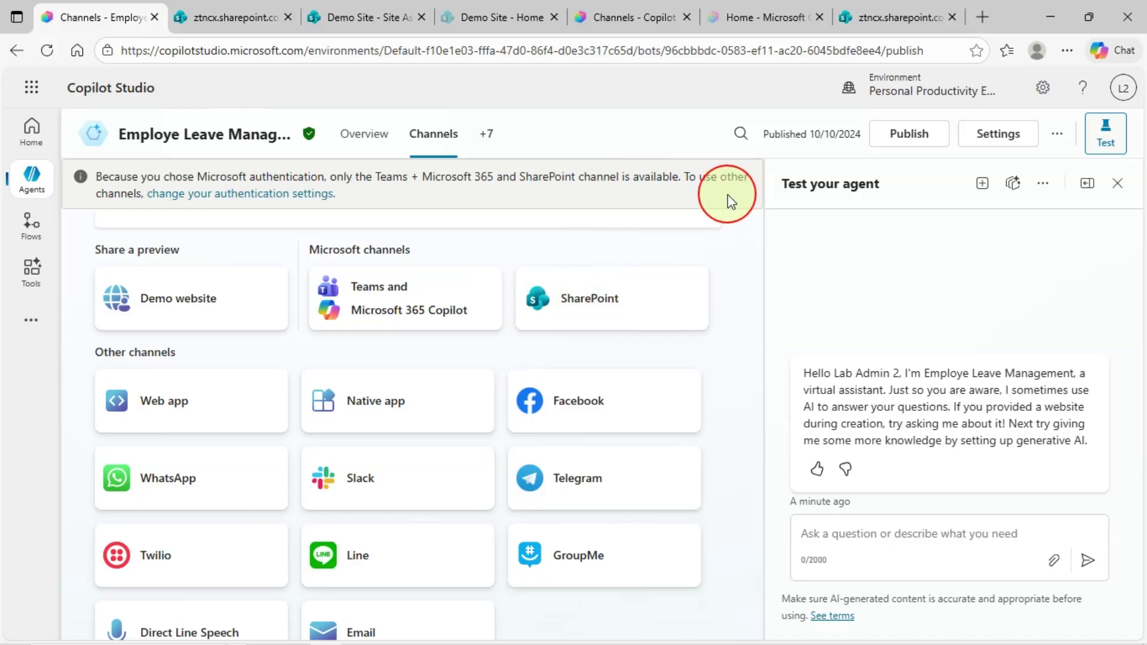
- Return to the Copilot Studio home page, set the build type to Workflow and activate the workflow description prompt
click(637, 17)
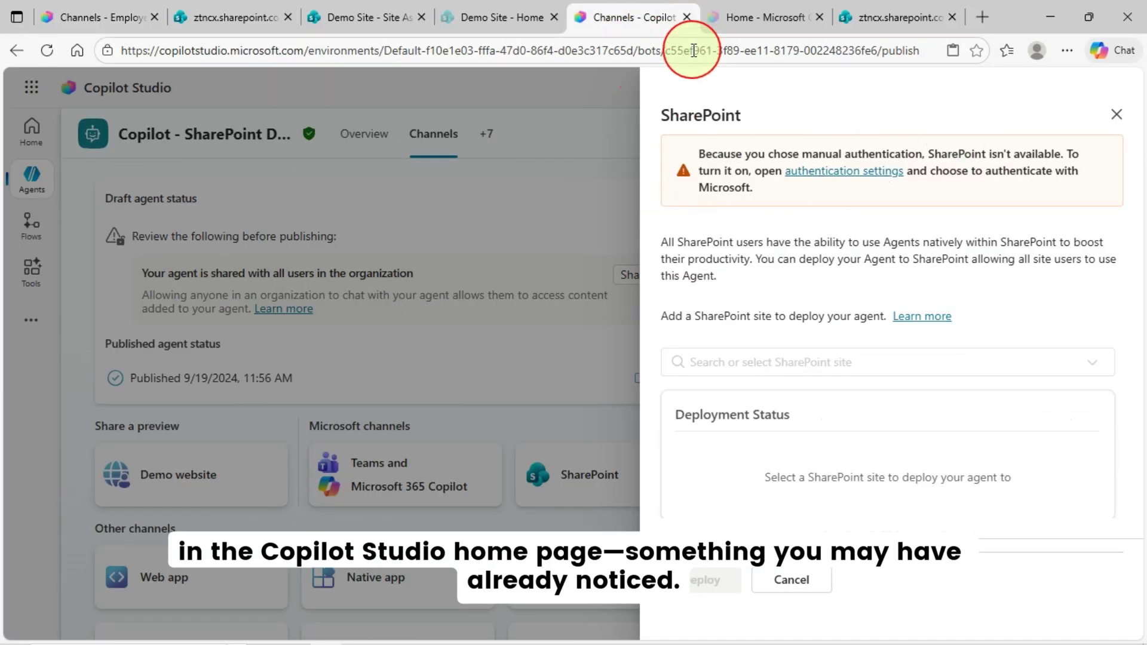
click(746, 16)
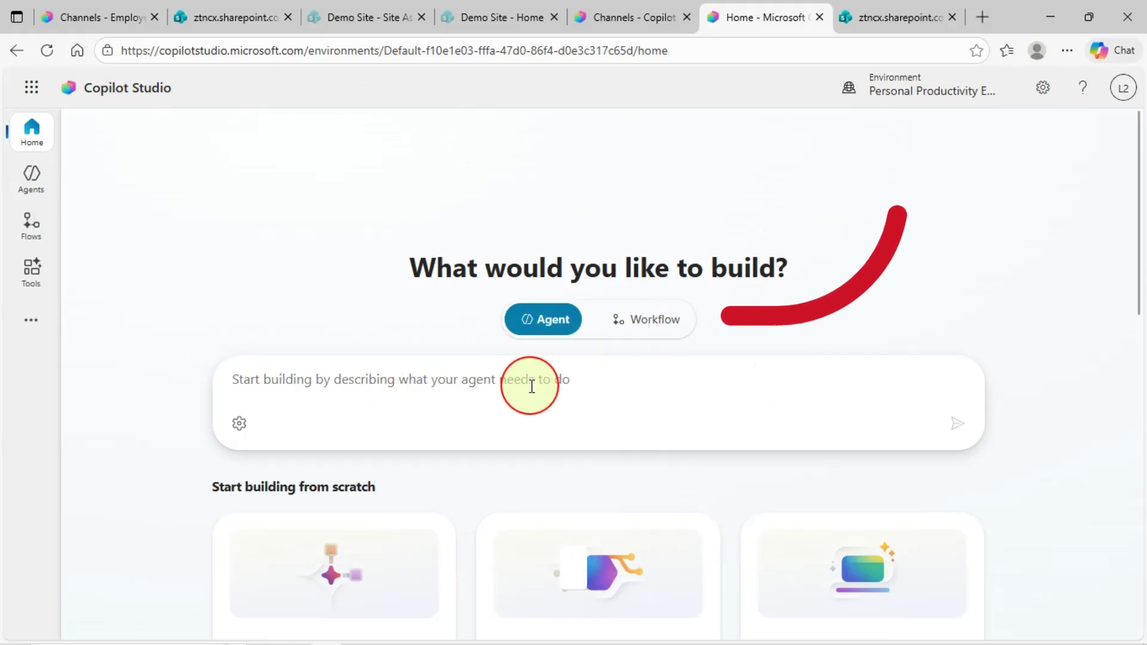
click(657, 323)
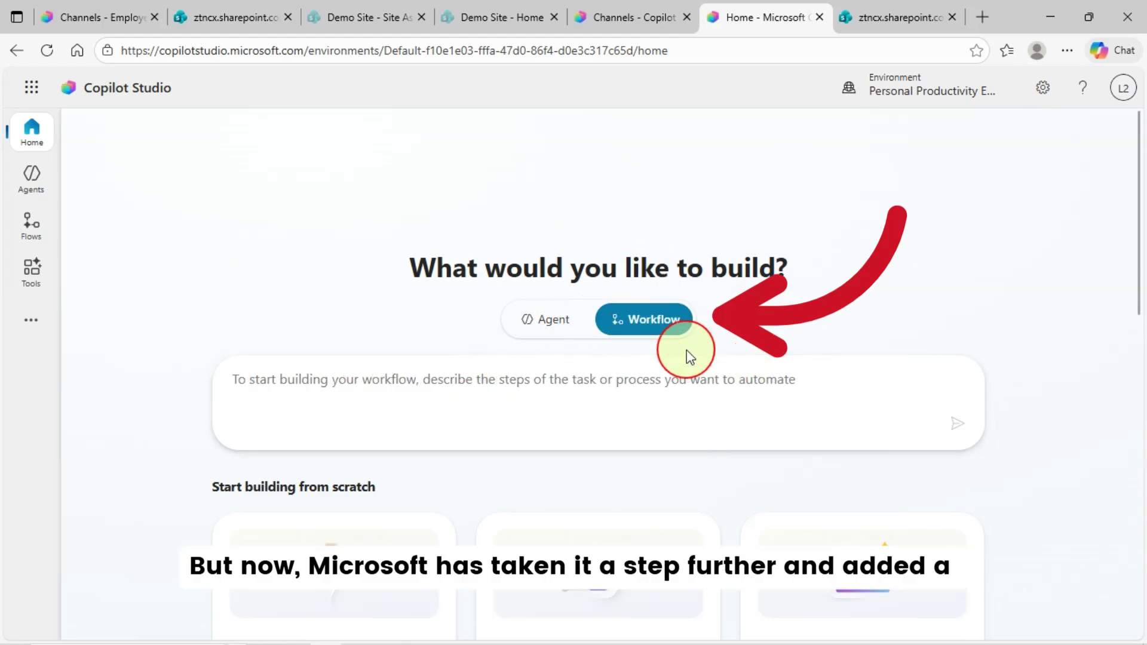
click(321, 380)
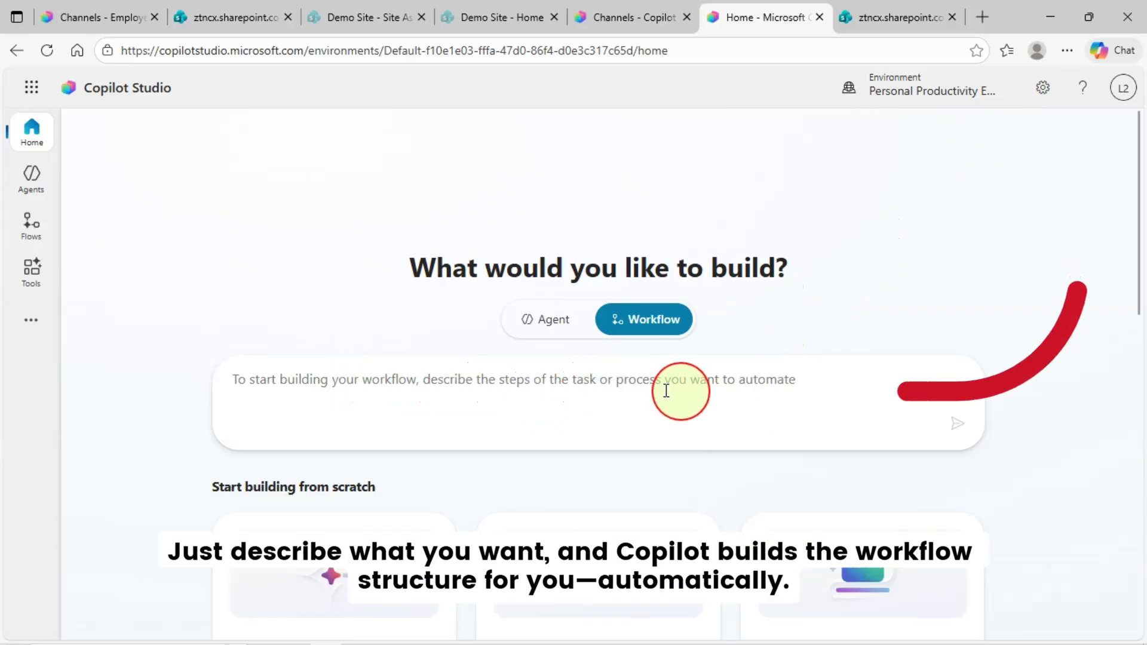
click(848, 387)
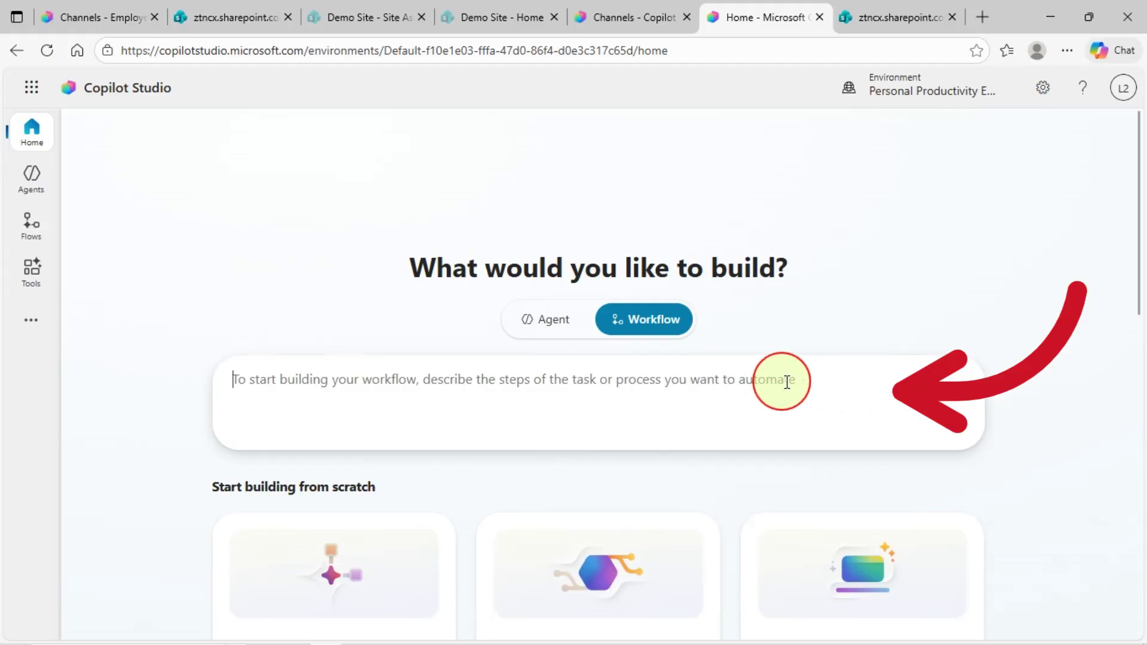